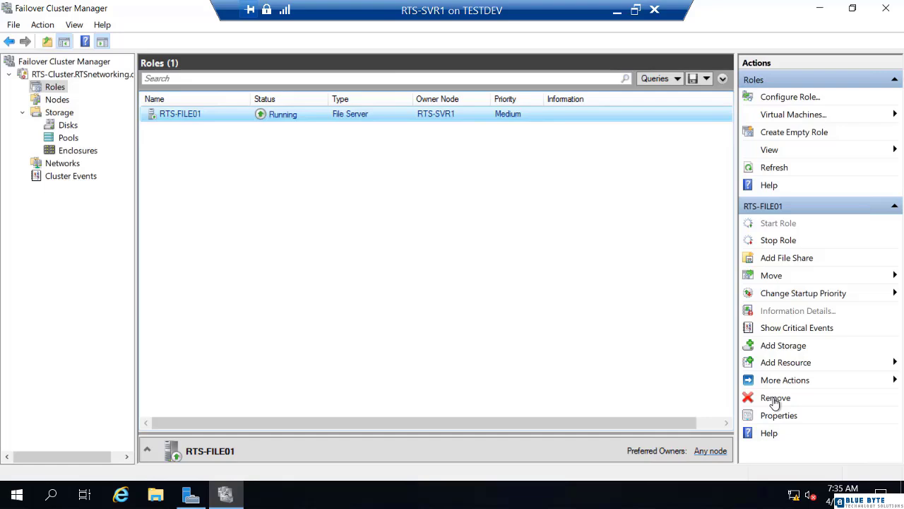
Remove the RTS-FILE01 file server role from the cluster and confirm the removal
left_click(774, 398)
left_click(540, 278)
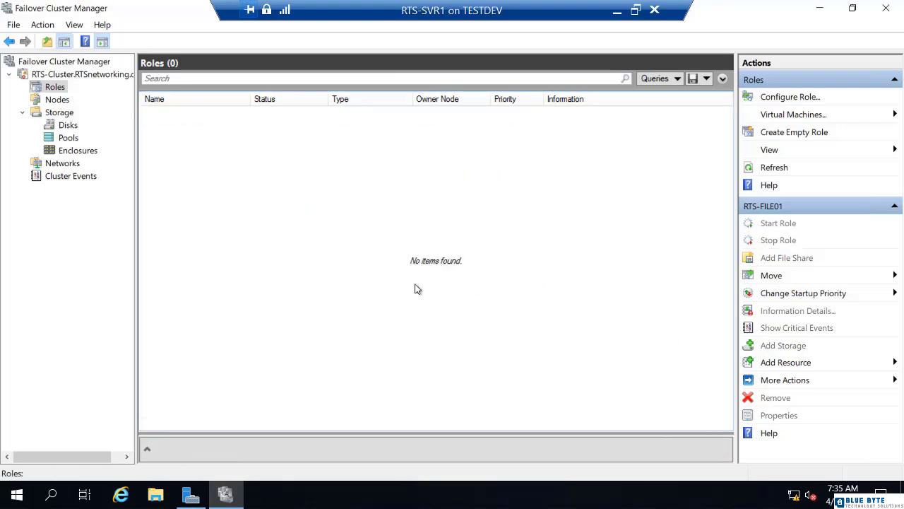
In File Explorer, delete the Shares folder from New Volume (E:), and close the window
left_click(154, 494)
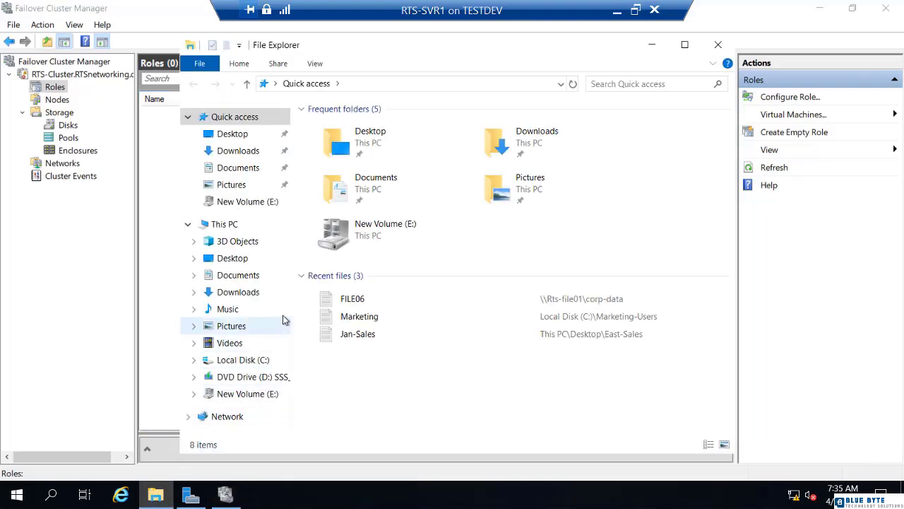
double_click(356, 240)
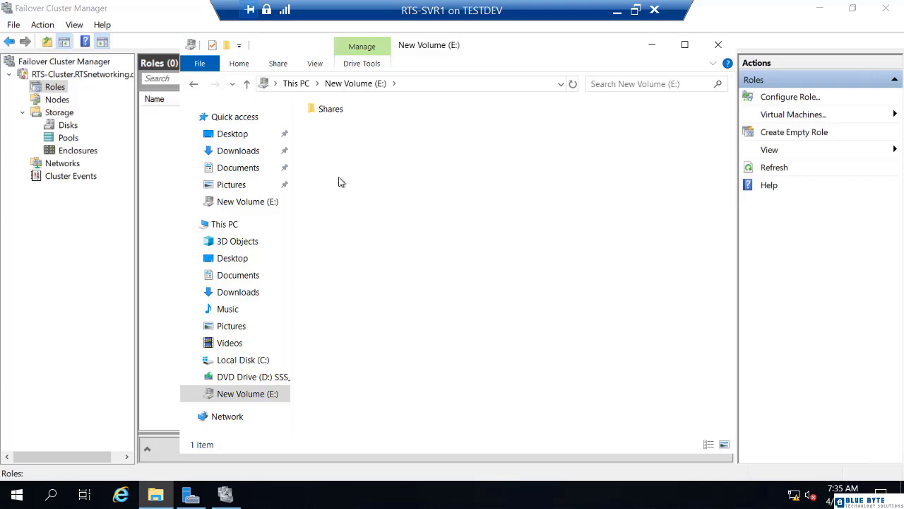
double_click(331, 111)
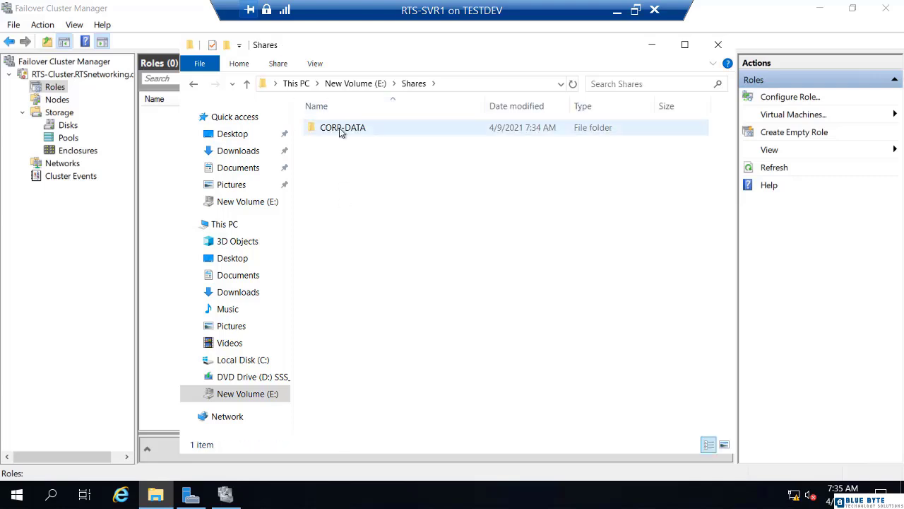
left_click(248, 86)
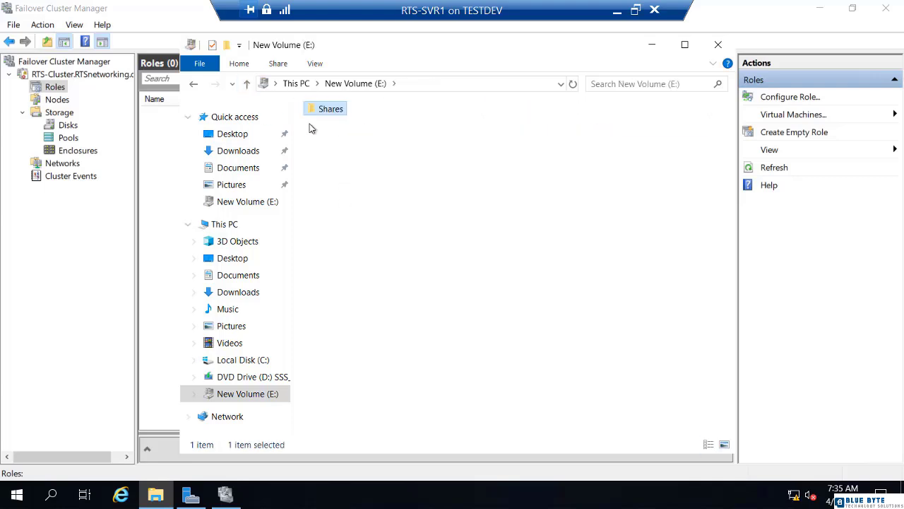
right_click(323, 112)
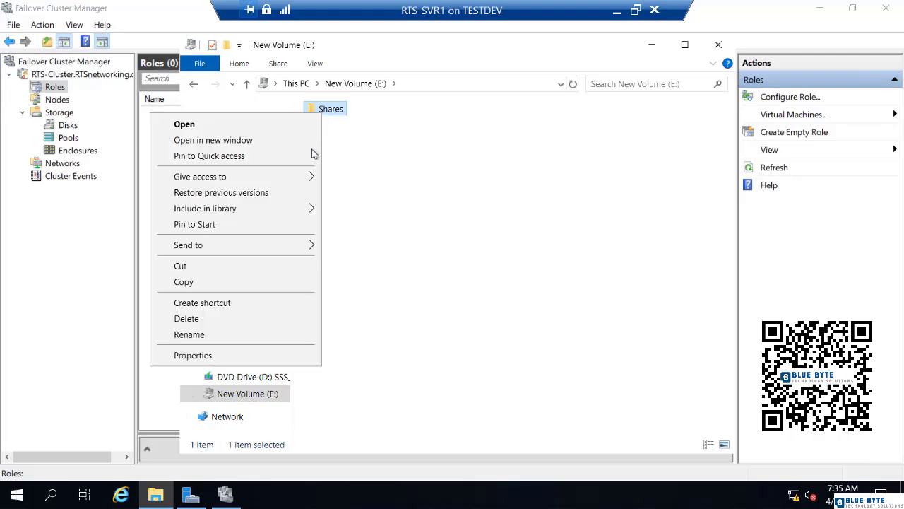
left_click(242, 319)
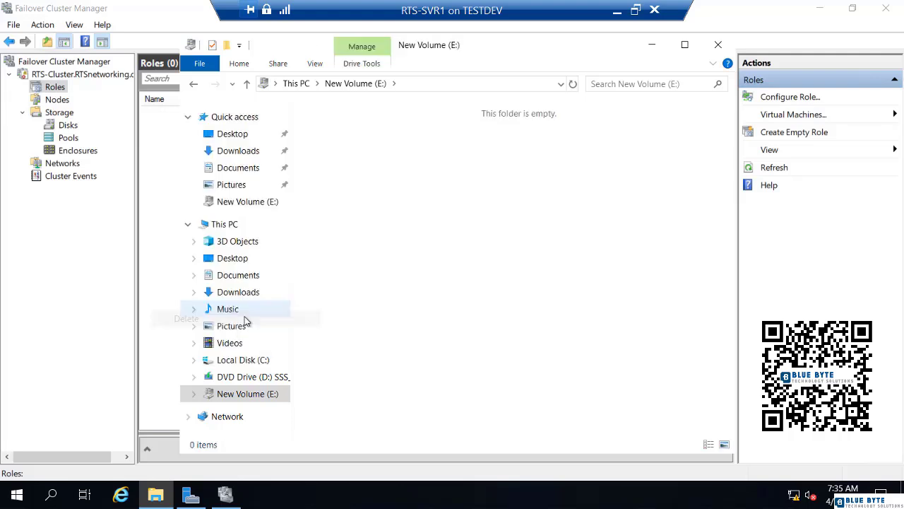
left_click(718, 45)
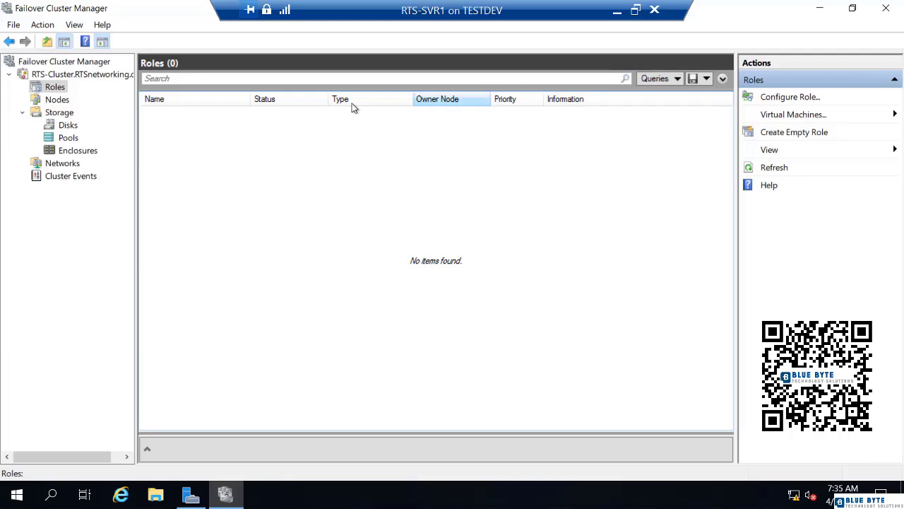
Start creating a new clustered virtual machine with RTS-SVR1 as the target cluster node
right_click(48, 90)
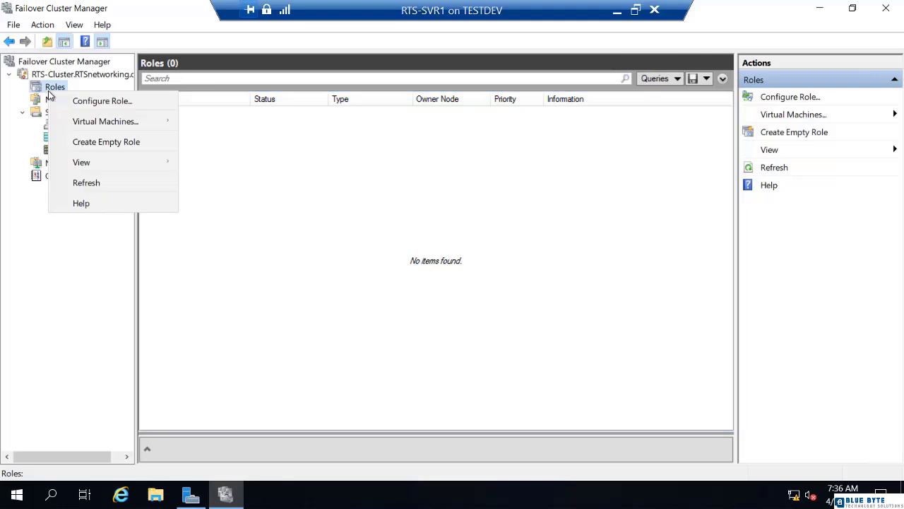
mouse_move(91, 125)
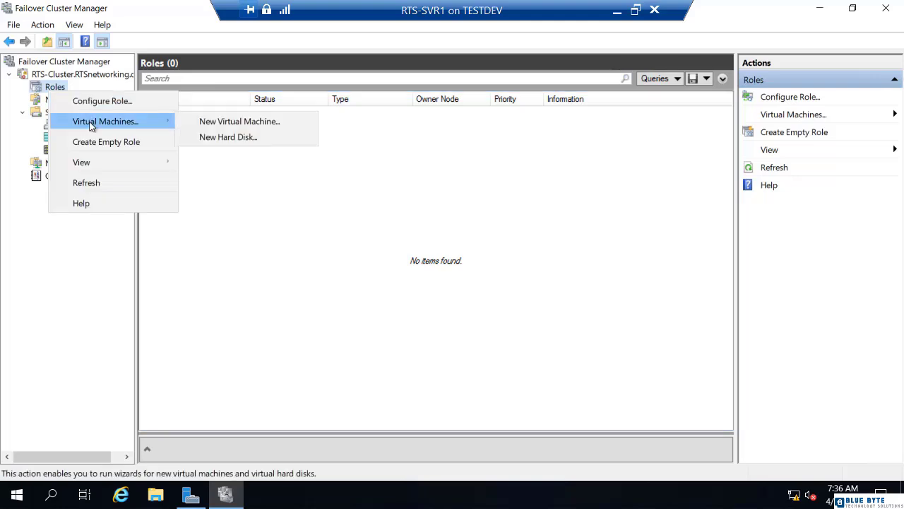
left_click(195, 123)
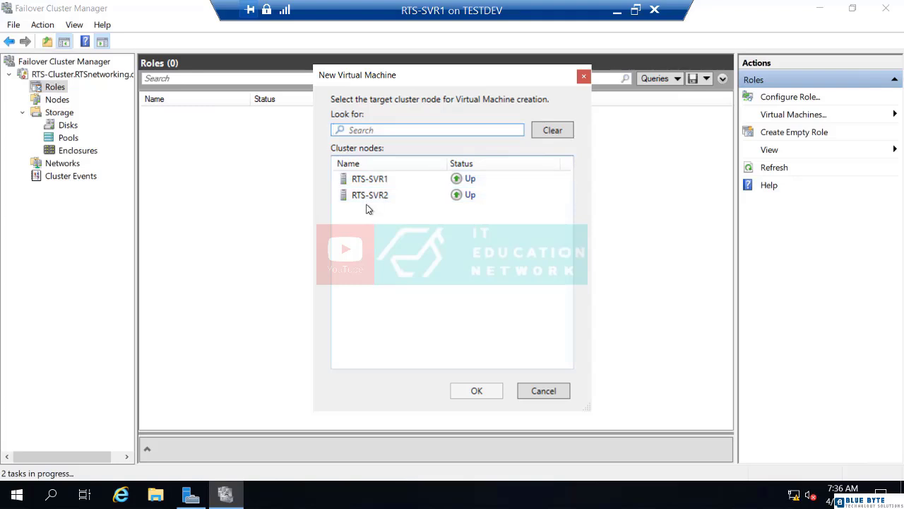
left_click(363, 180)
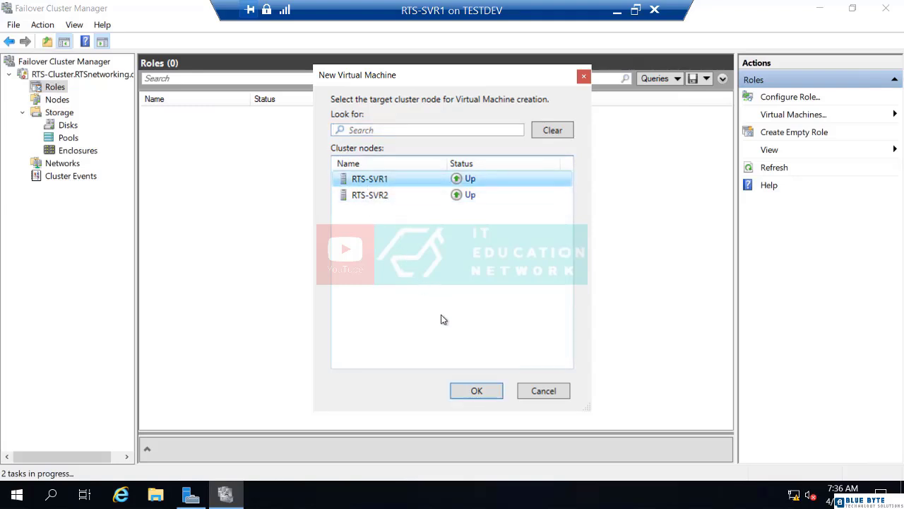
left_click(475, 392)
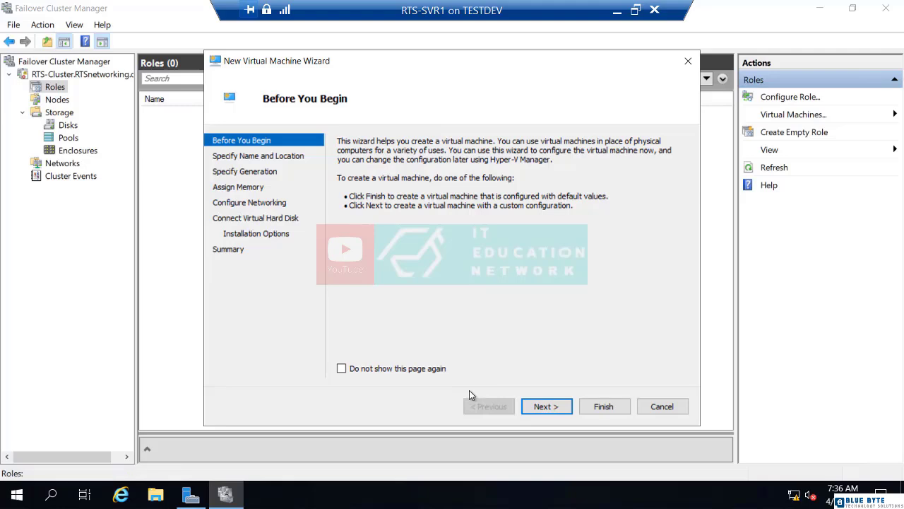
Name the new virtual machine RTS-VM01
left_click(542, 407)
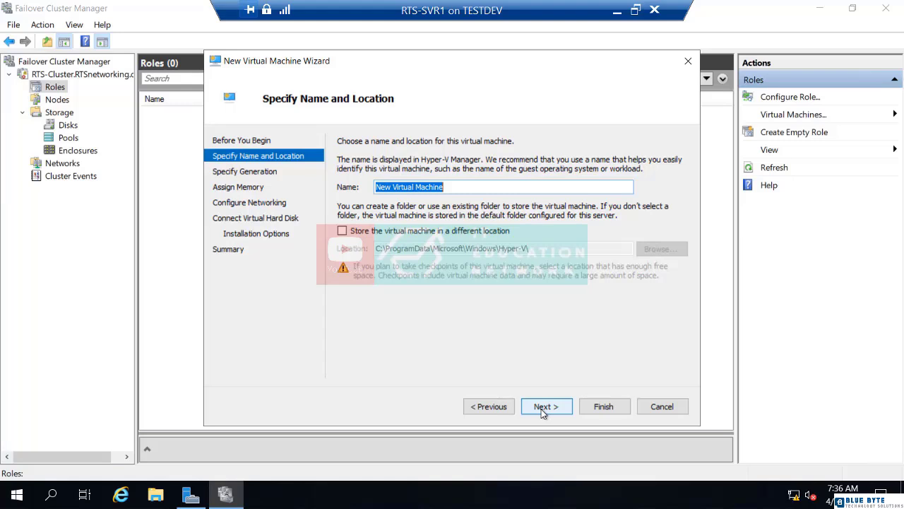
type("R")
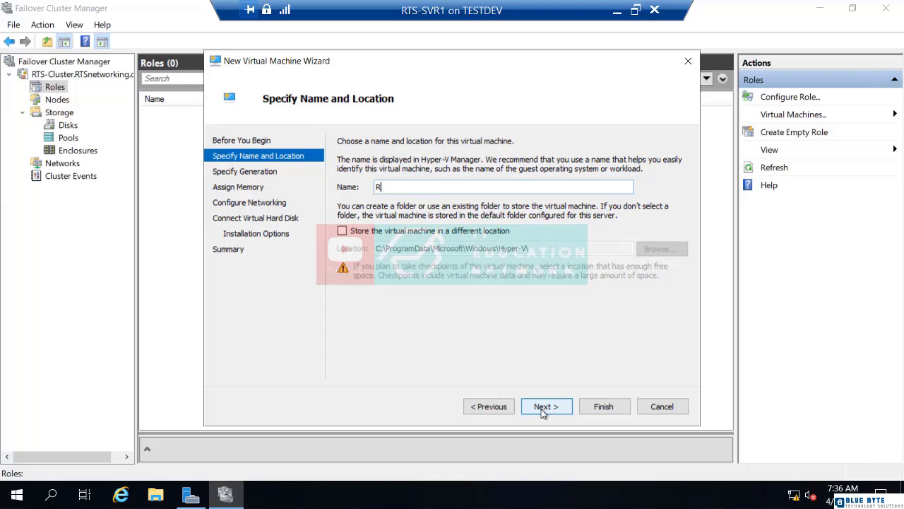
type("TS-VM01")
Store the virtual machine in a different location, using a new folder named VM on New Volume (E:)
left_click(342, 233)
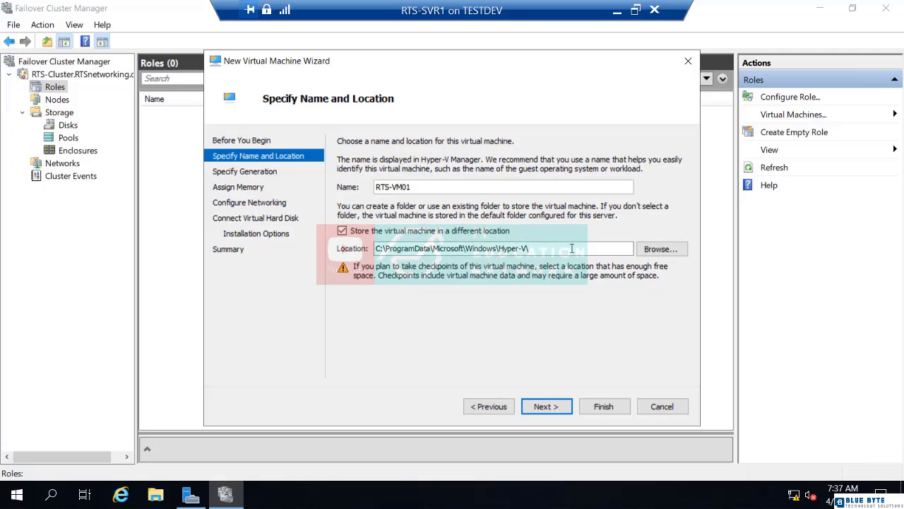
left_click(654, 256)
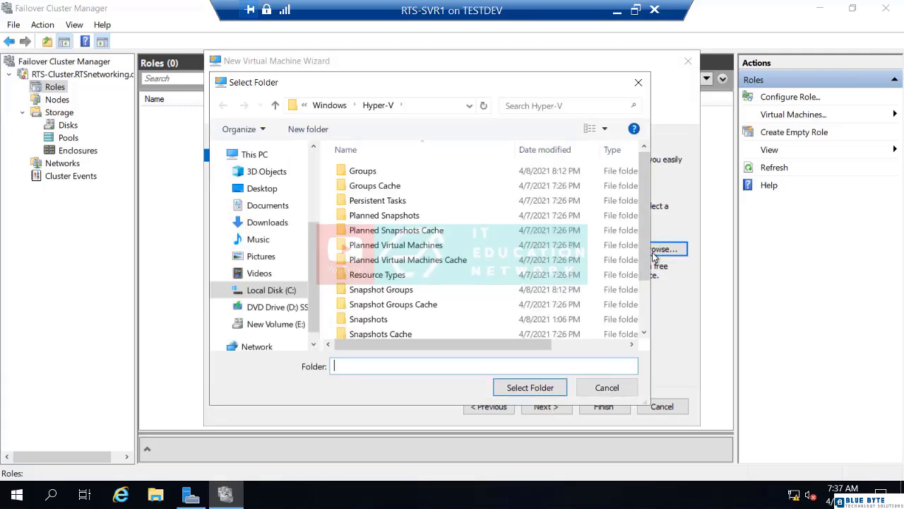
left_click(299, 324)
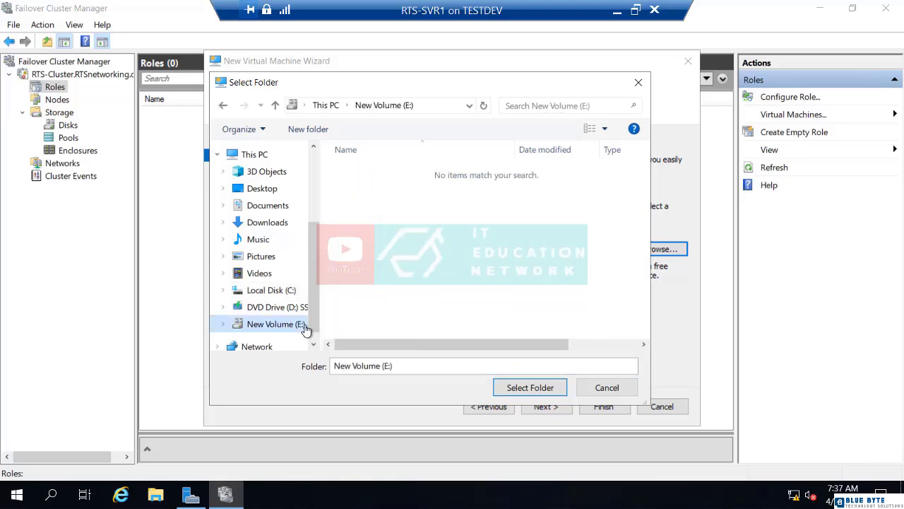
left_click(307, 130)
type("VM")
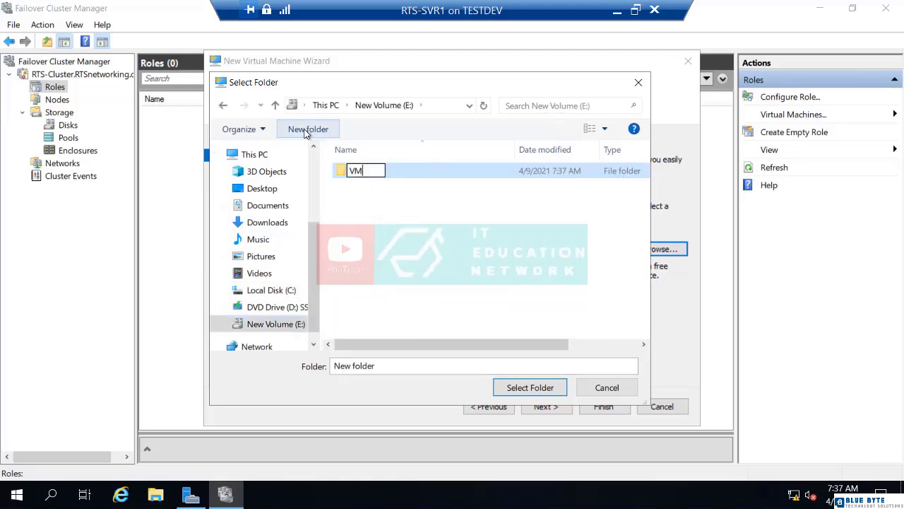
left_click(363, 213)
left_click(358, 172)
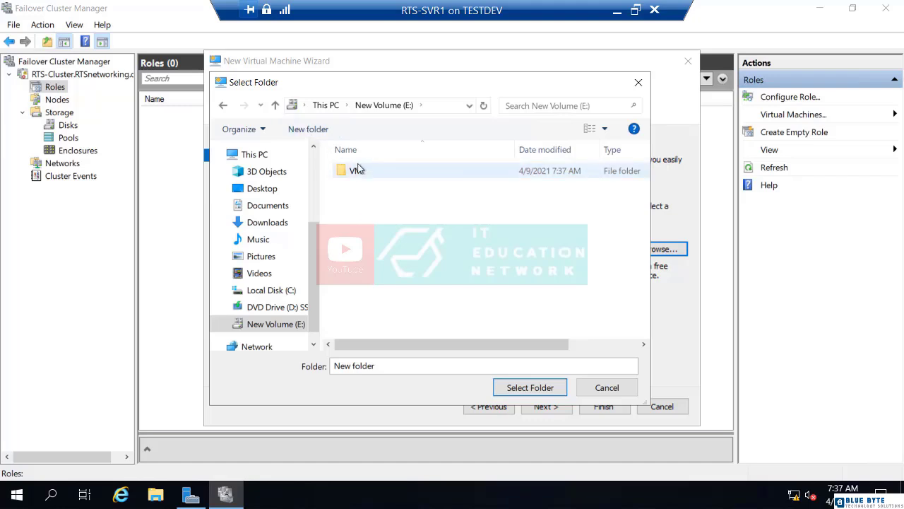
left_click(527, 388)
left_click(547, 409)
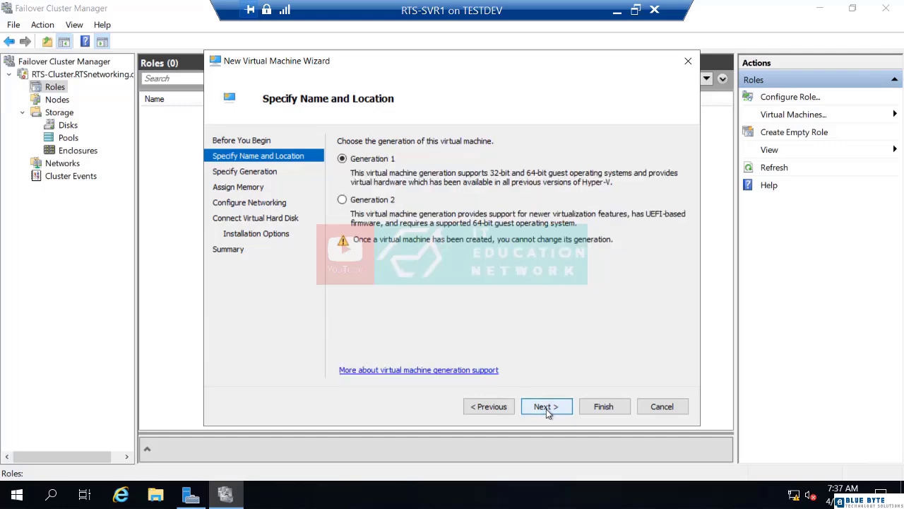
Choose Generation 2 for the virtual machine, keeping the startup memory at 1024 MB and the network connection at Not Connected
left_click(368, 202)
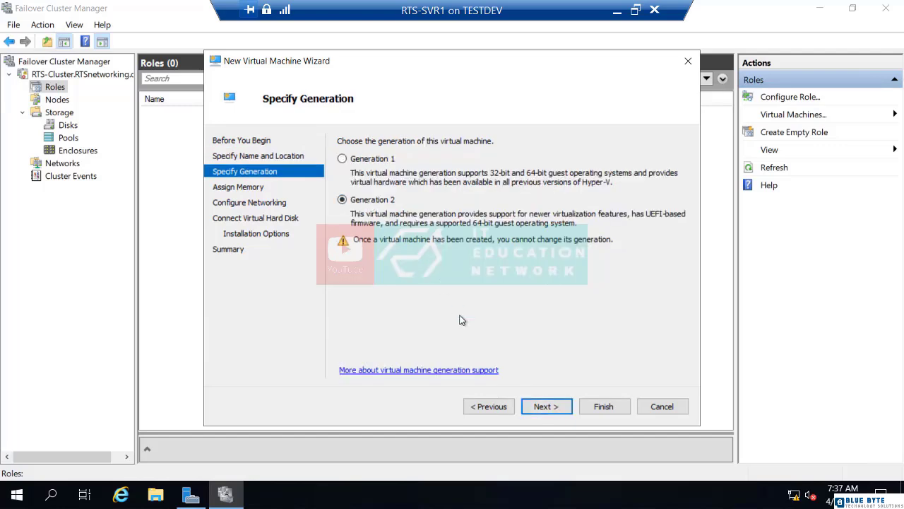
left_click(536, 410)
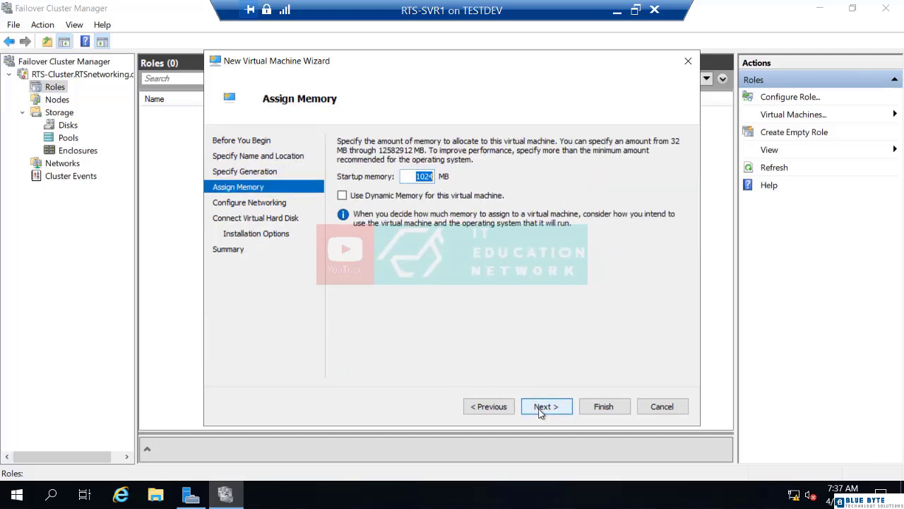
left_click(539, 409)
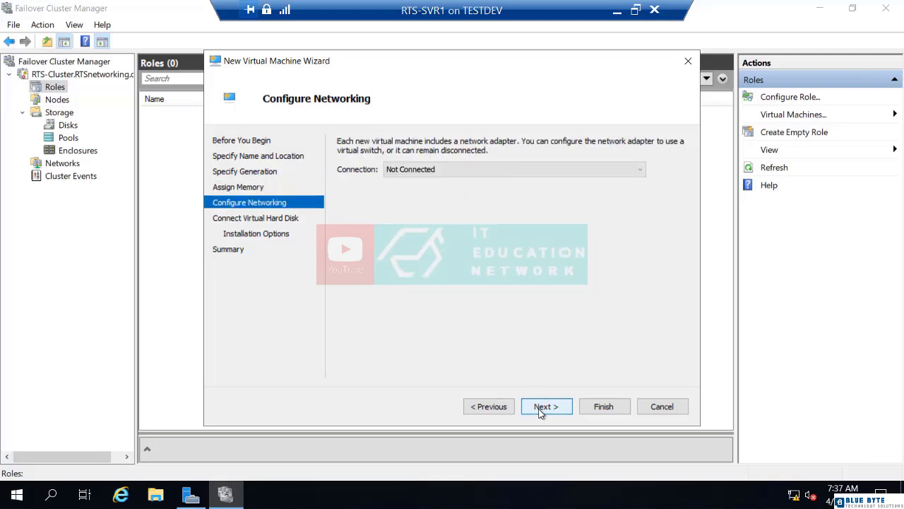
left_click(538, 410)
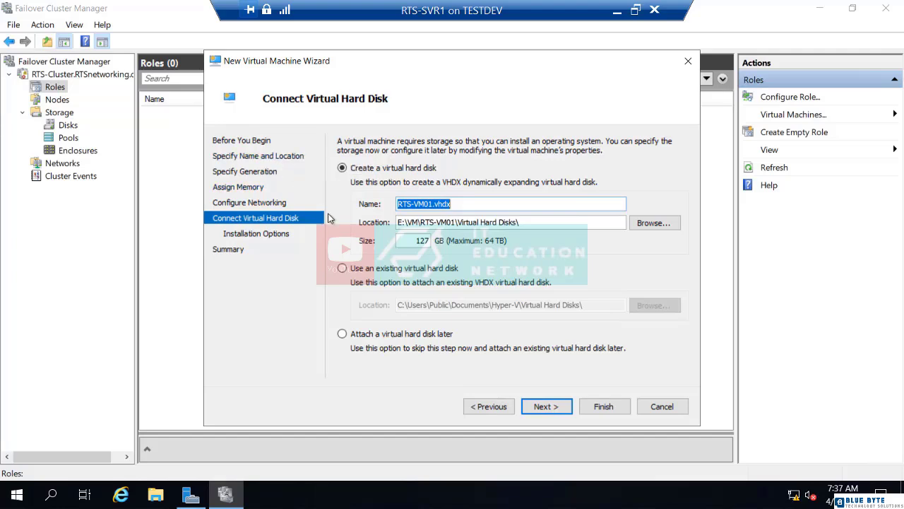
Accept the 127 GB virtual hard disk RTS-VM01.vhdx with the operating system installed later, and finish both the virtual machine and high availability wizards
left_click(545, 408)
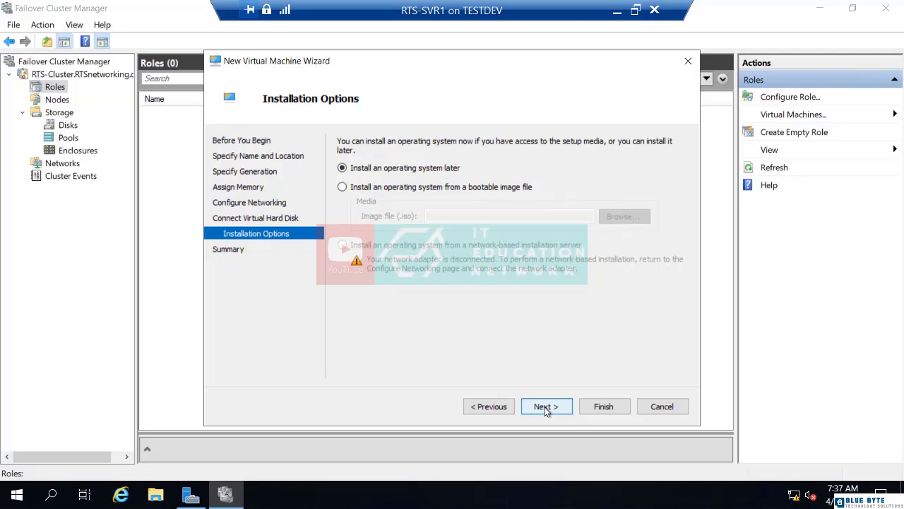
left_click(545, 409)
left_click(595, 408)
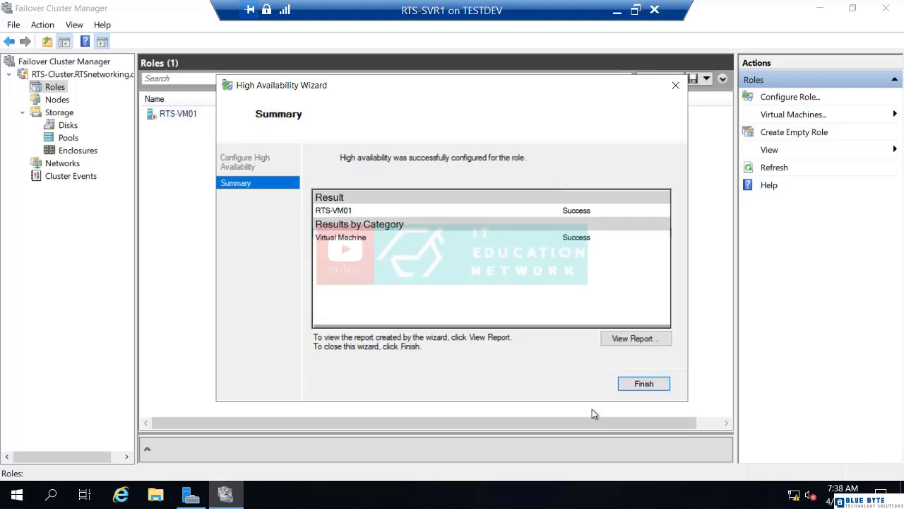
left_click(630, 385)
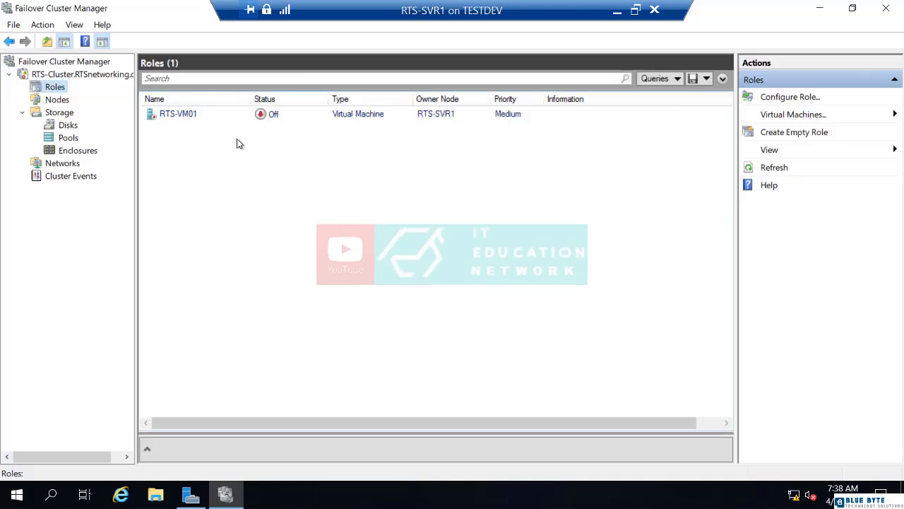
right_click(202, 121)
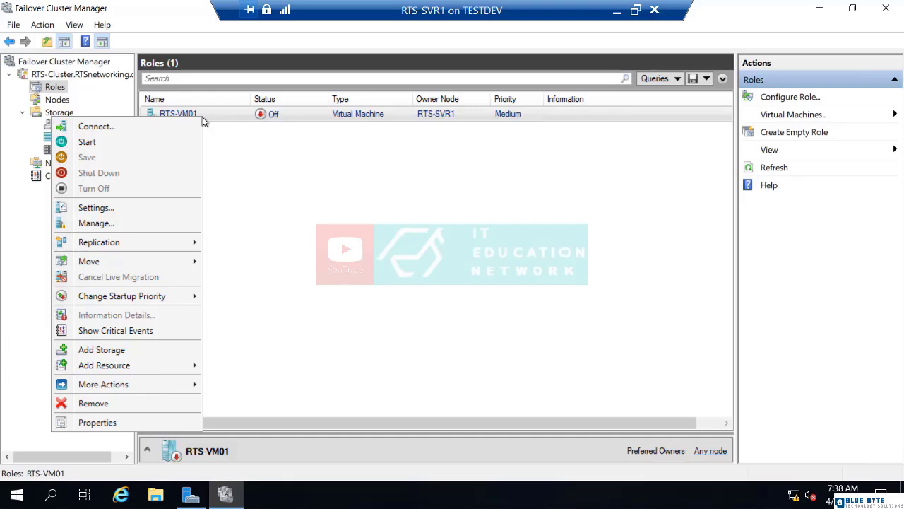
key("Escape")
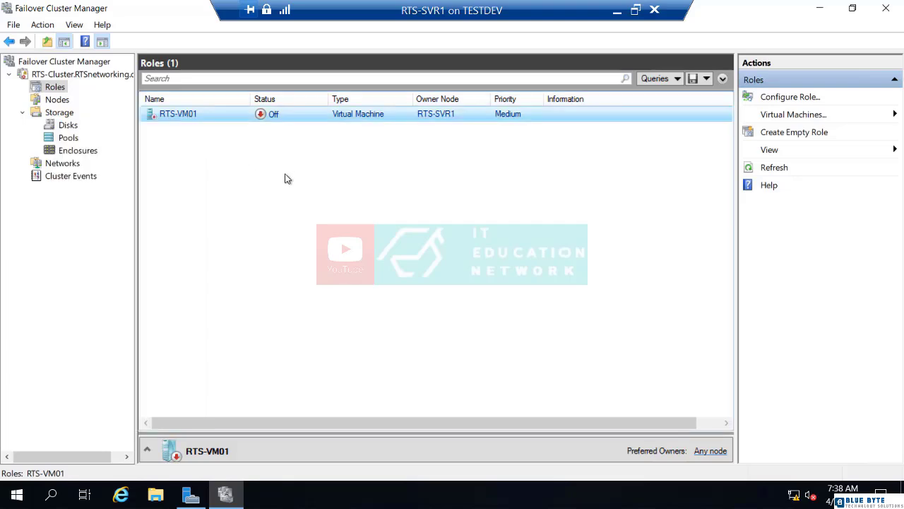
Switch to Server Manager and open Hyper-V Manager from it
left_click(191, 494)
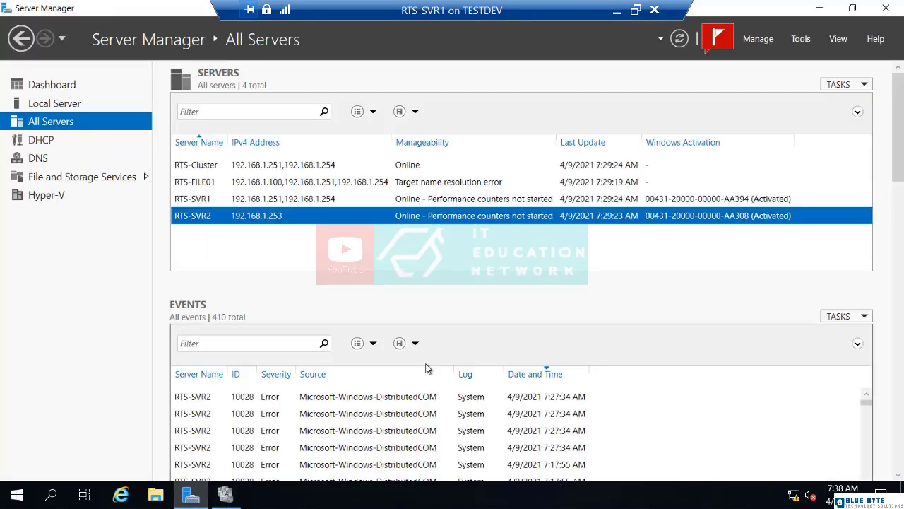
left_click(800, 38)
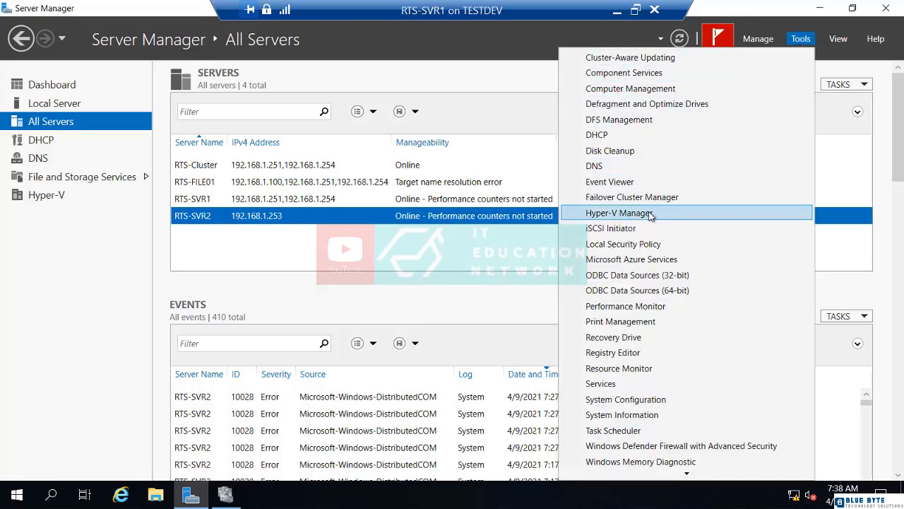
left_click(622, 212)
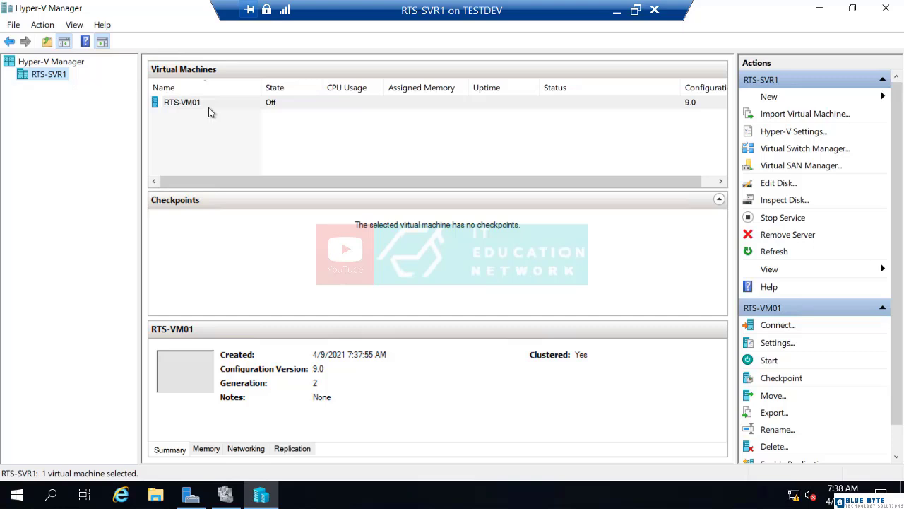
Start a new virtual machine on RTS-SVR1 and name it RTS-VM02
left_click(770, 99)
left_click(795, 95)
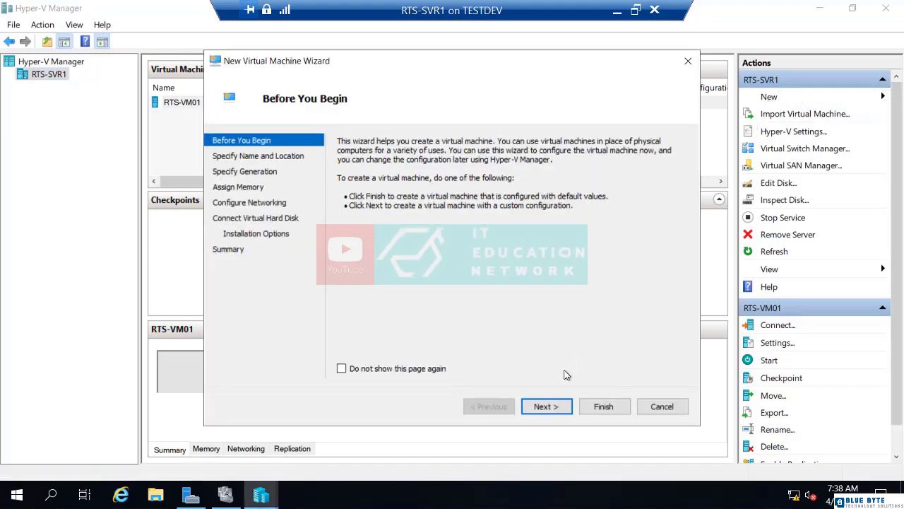
left_click(549, 405)
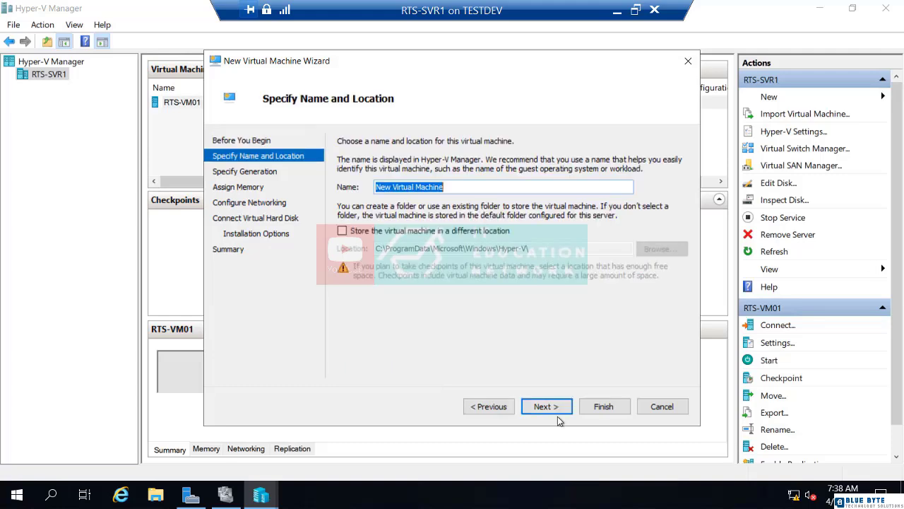
type("RTS-VM")
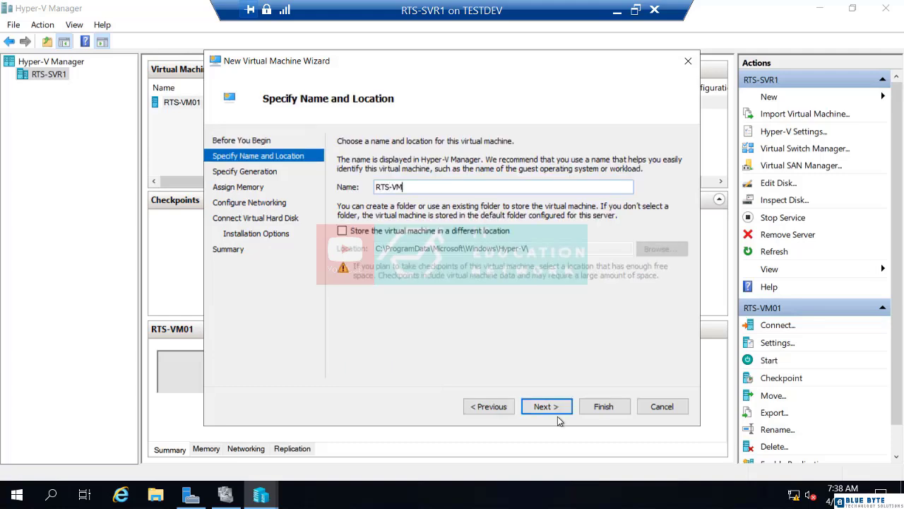
type("02")
Store the virtual machine in a different location, using the existing VM folder on New Volume (E:)
left_click(414, 233)
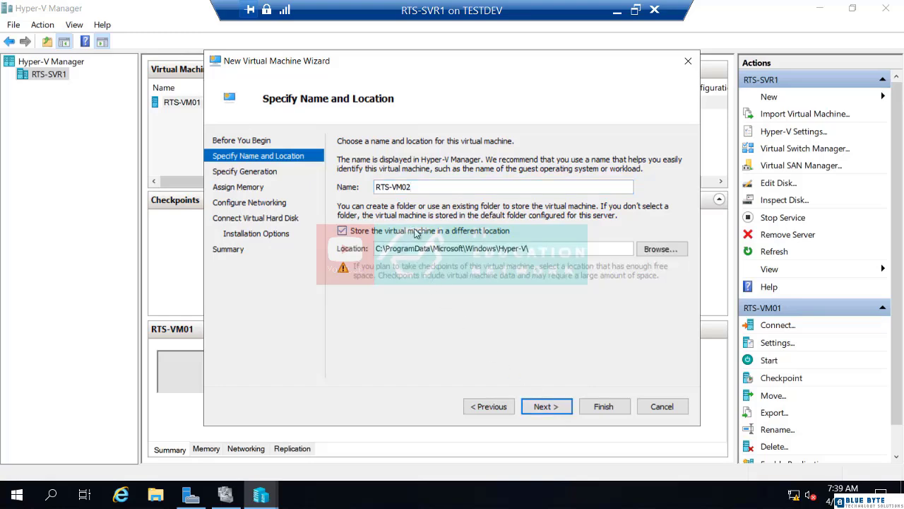
left_click(648, 253)
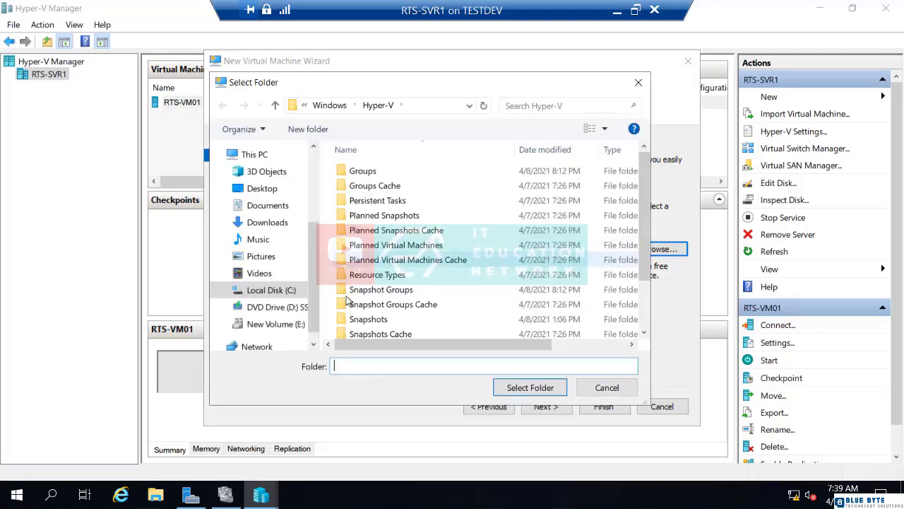
left_click(294, 324)
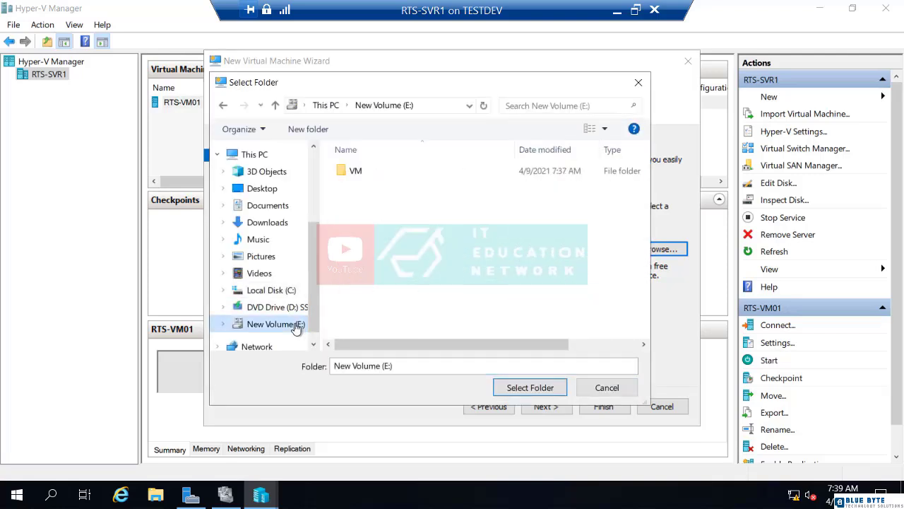
left_click(355, 171)
left_click(529, 388)
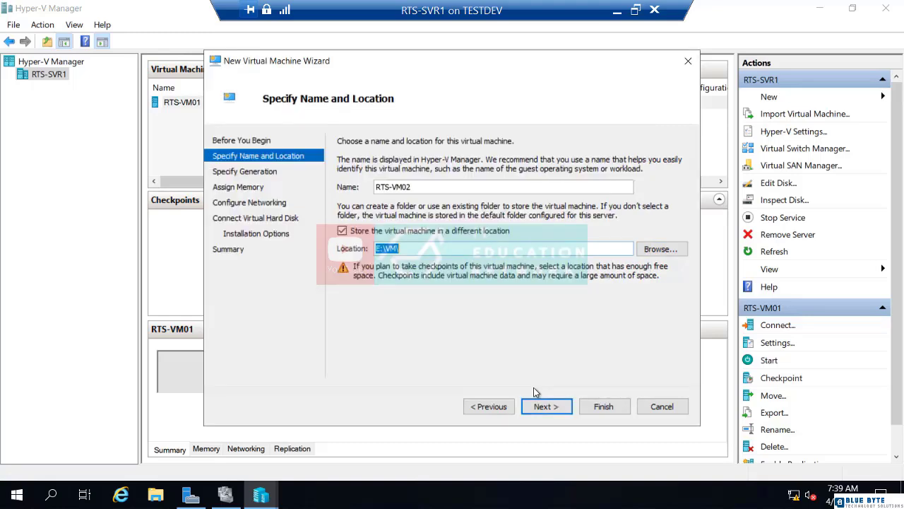
left_click(545, 408)
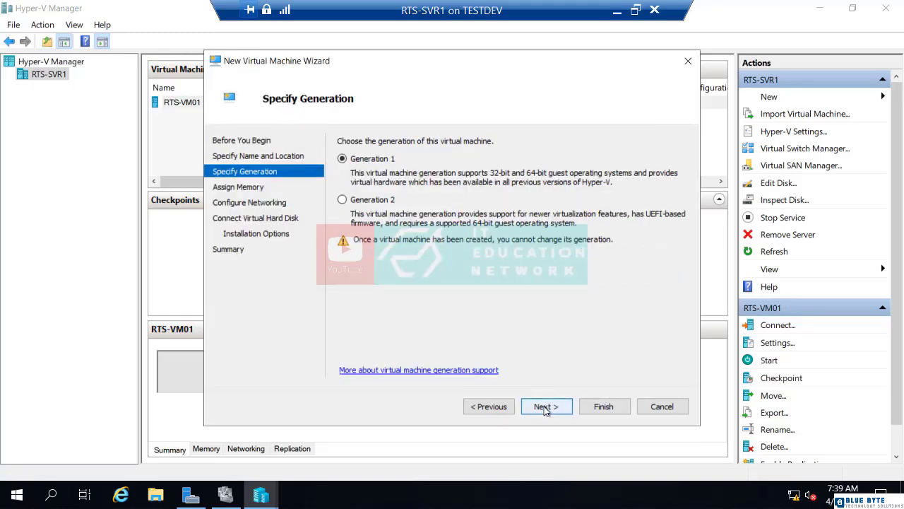
Choose Generation 2 for RTS-VM02, keeping the startup memory at 1024 MB and the default network connection
left_click(372, 204)
left_click(553, 416)
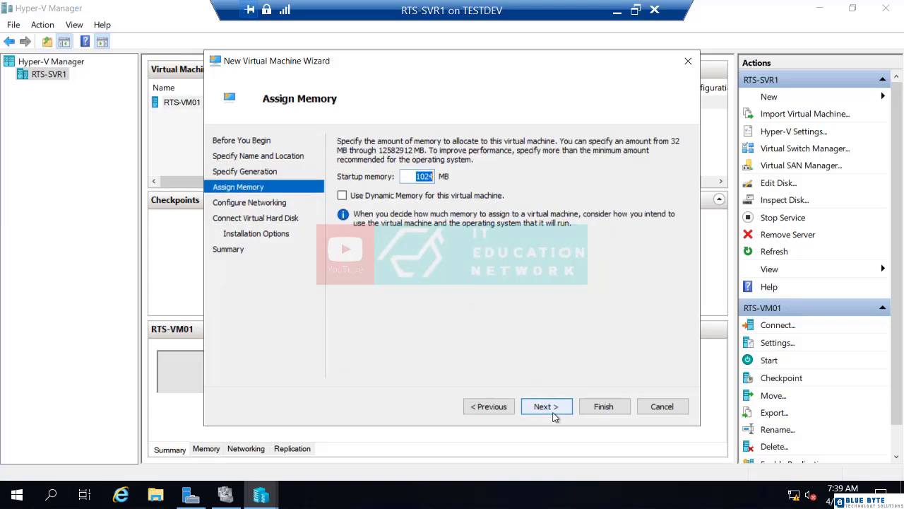
left_click(553, 416)
left_click(554, 416)
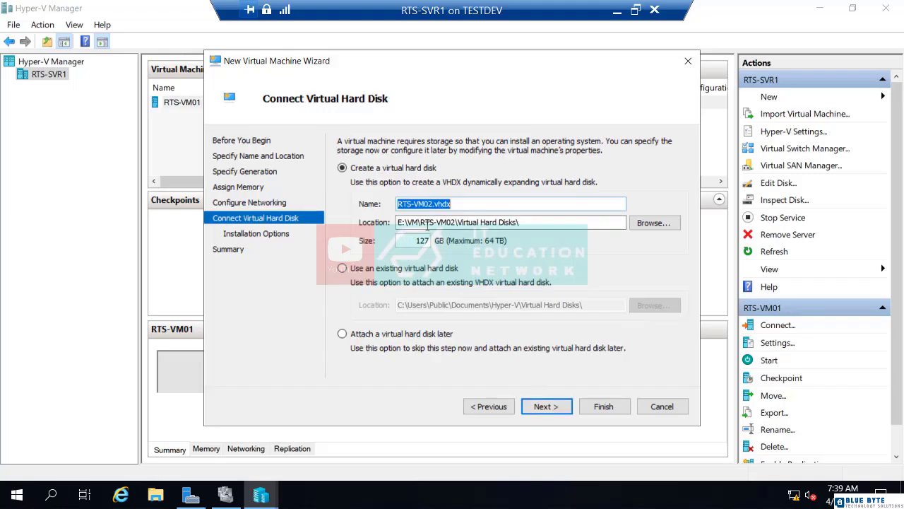
Accept the 127 GB virtual hard disk RTS-VM02.vhdx with the operating system installed later, and finish creating the virtual machine
left_click(545, 408)
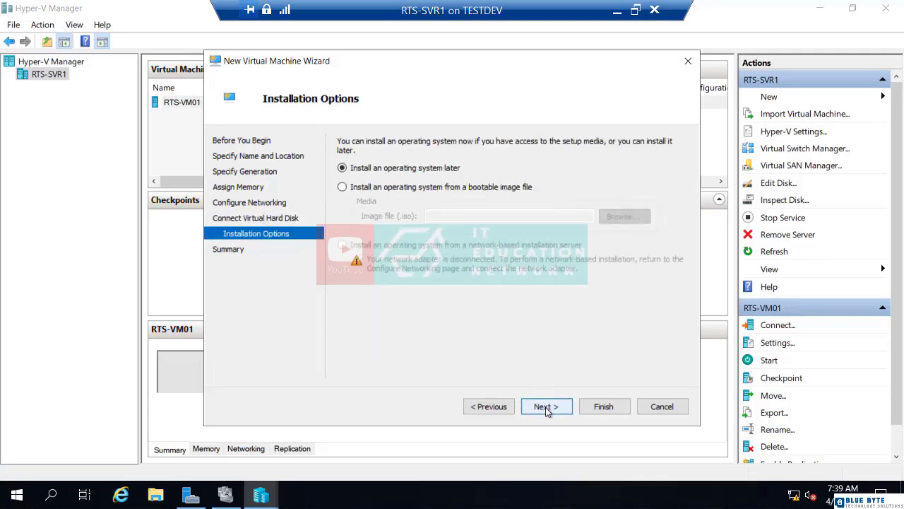
left_click(546, 407)
left_click(599, 407)
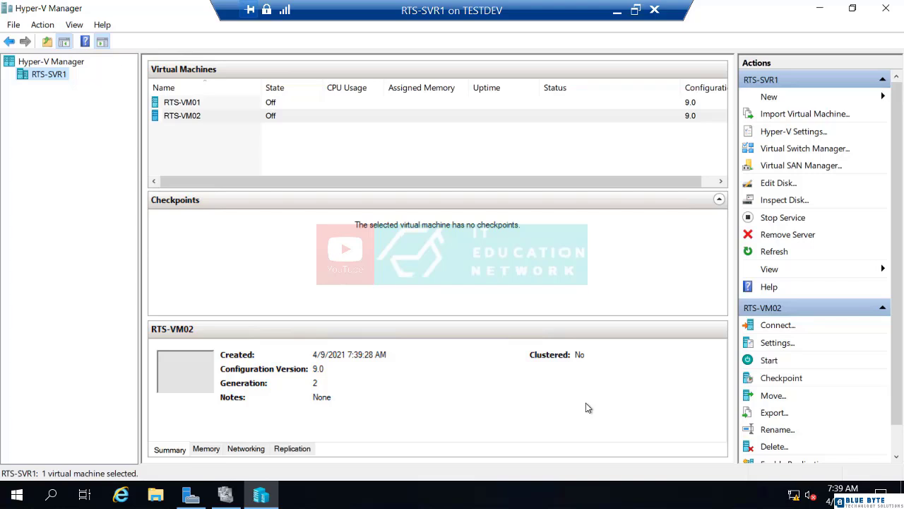
Examine the default virtual hard disk and virtual machine folders in RTS-SVR1's Hyper-V settings, browsing New Volume (E:), and close without saving
right_click(51, 79)
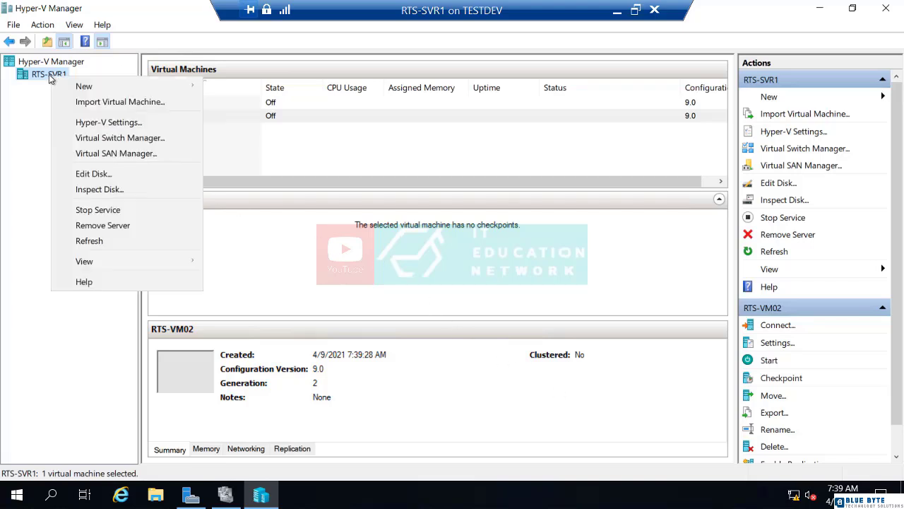
left_click(81, 125)
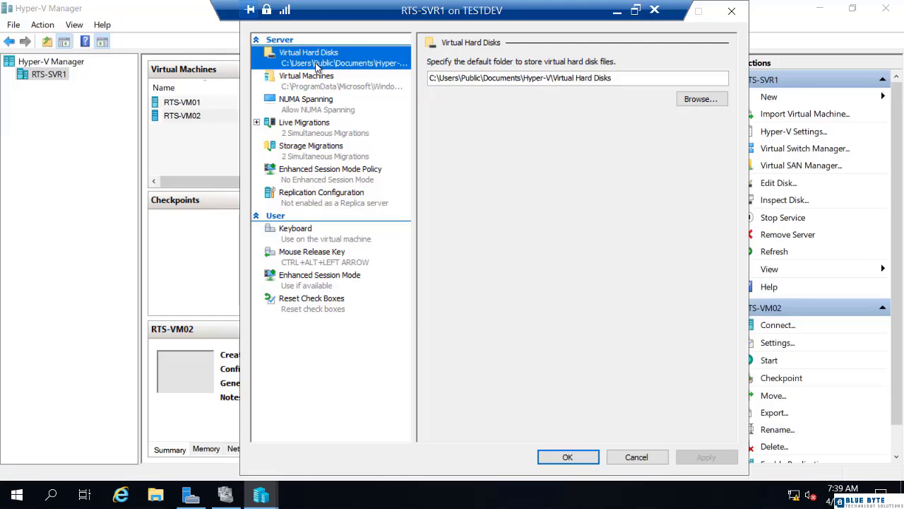
left_click(703, 102)
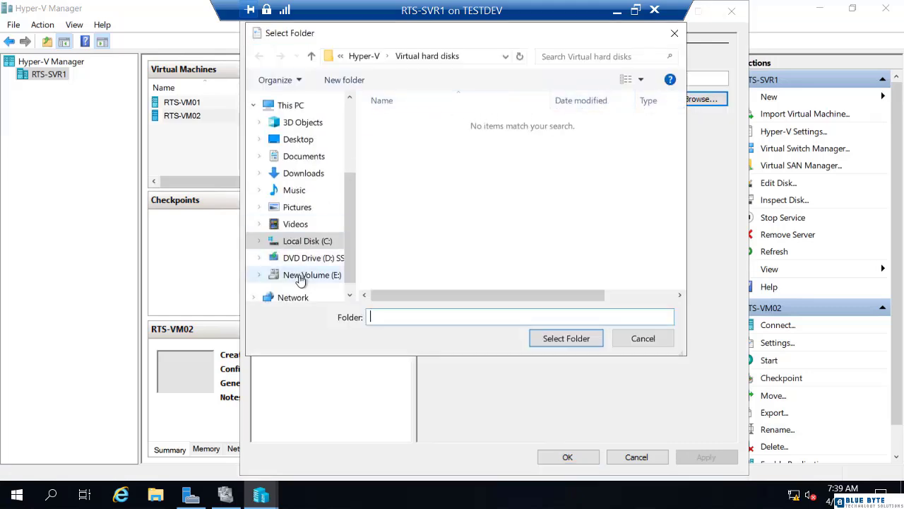
left_click(304, 274)
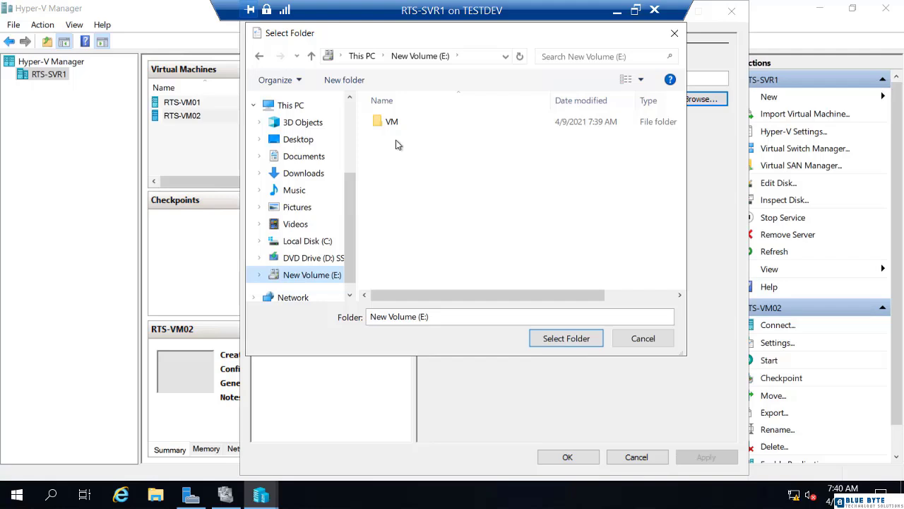
left_click(643, 339)
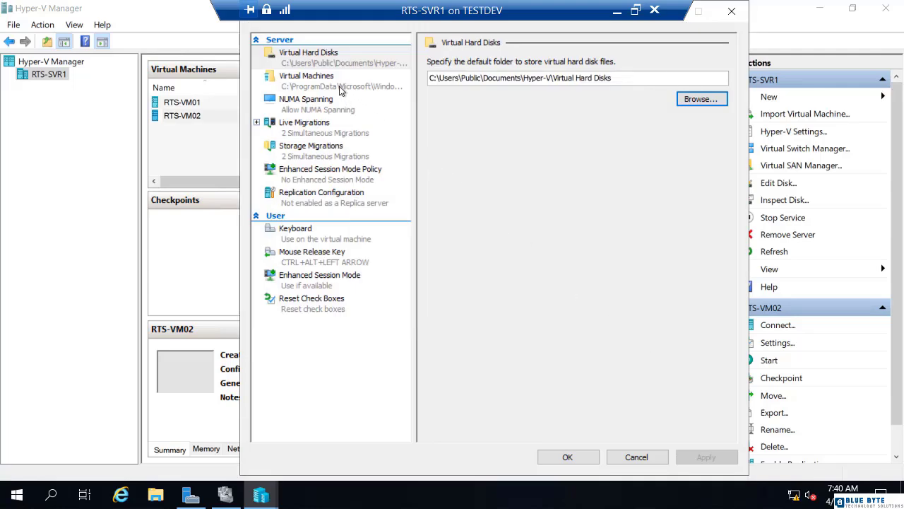
left_click(341, 85)
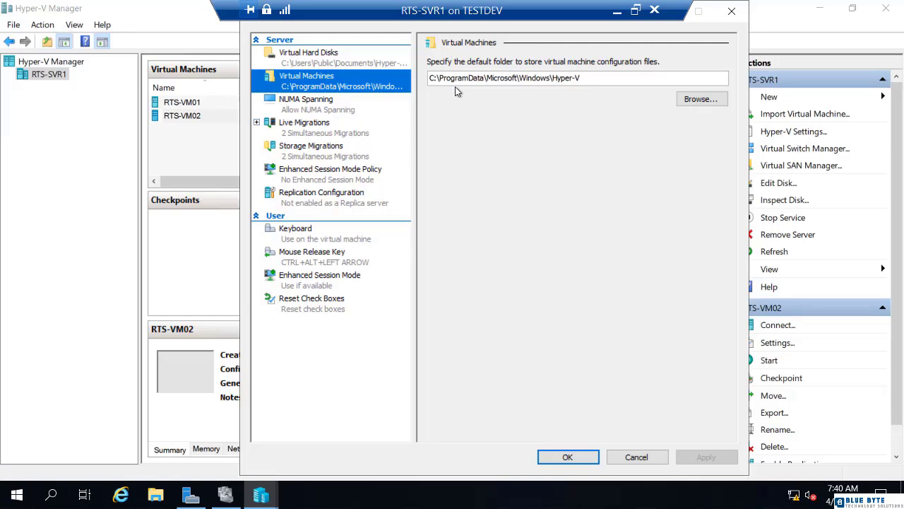
left_click(636, 457)
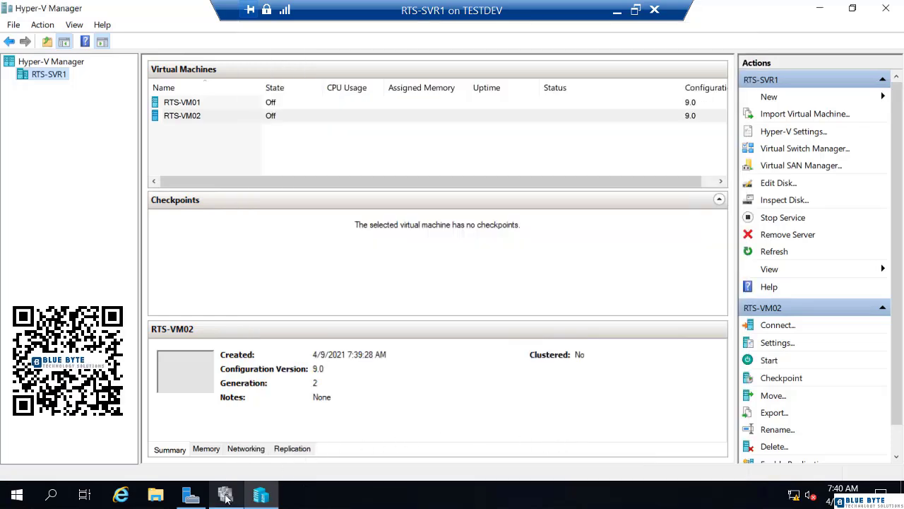
Switch to Failover Cluster Manager and start configuring a new clustered role of type Virtual Machine
left_click(225, 497)
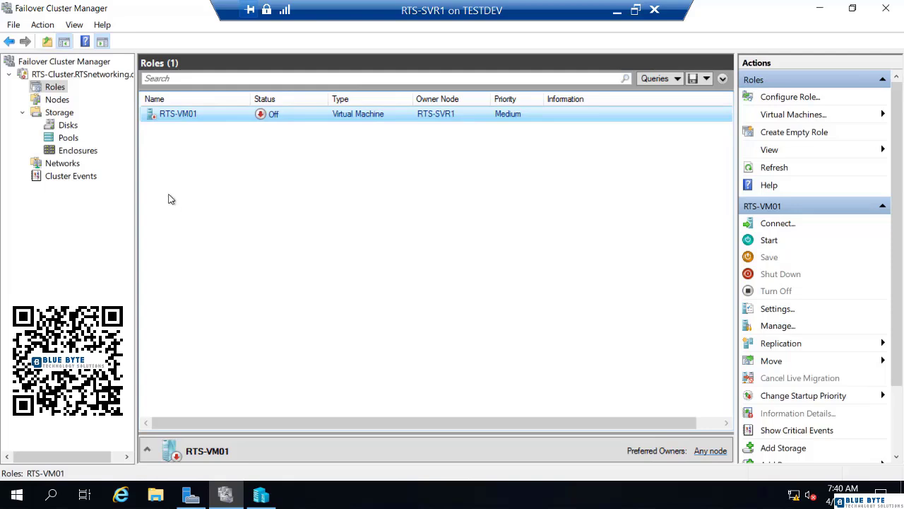
right_click(59, 95)
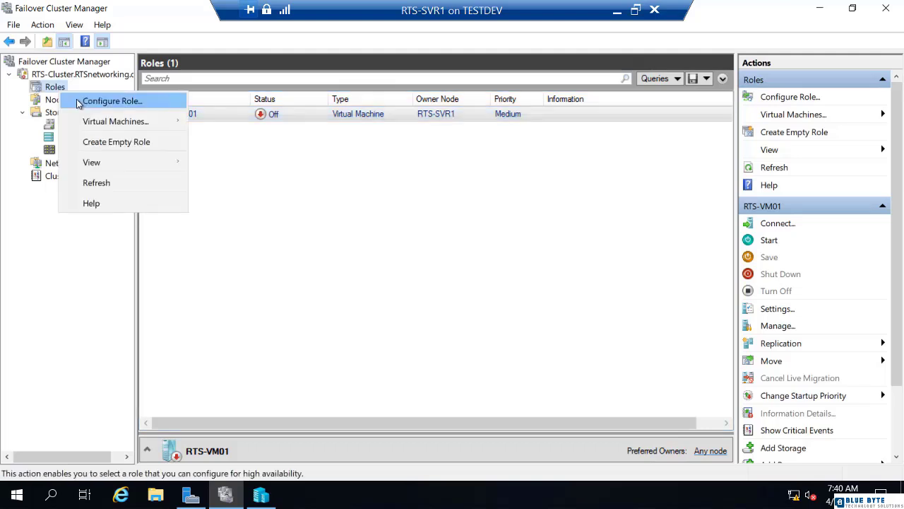
left_click(87, 103)
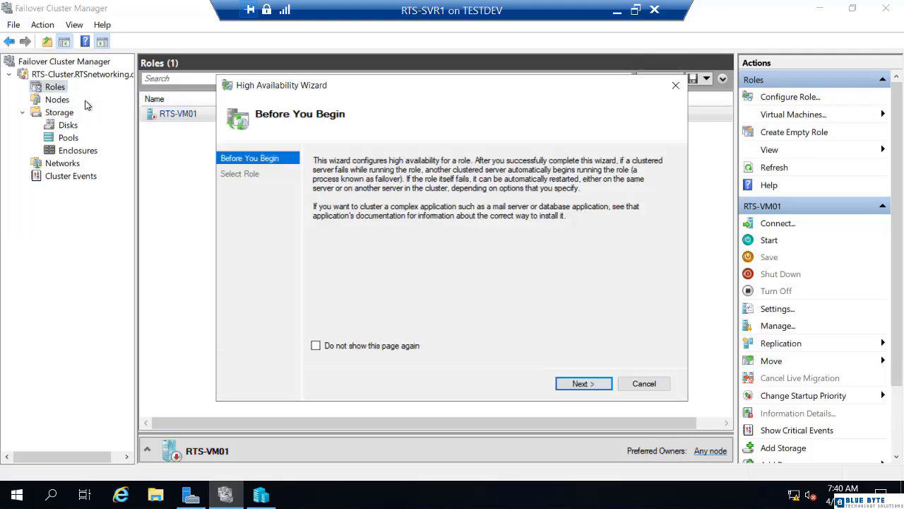
left_click(583, 383)
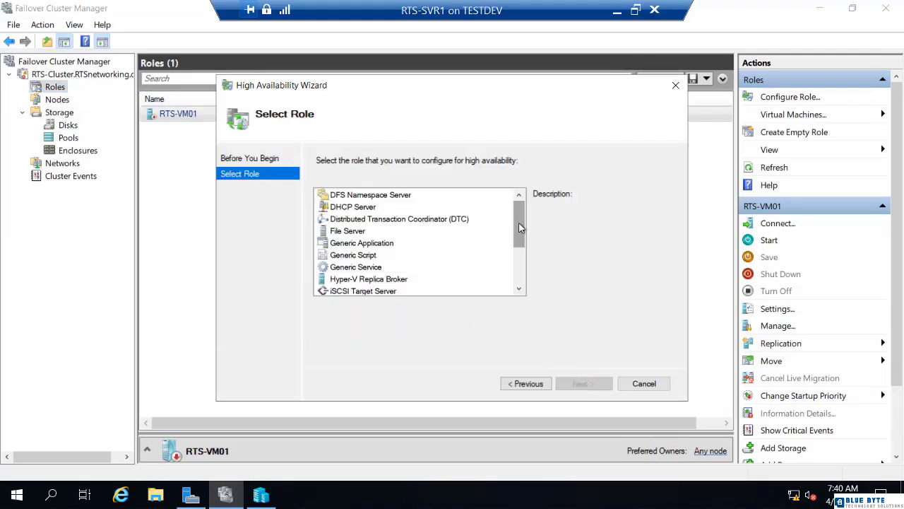
scroll(520, 253, "down", 2)
left_click(380, 272)
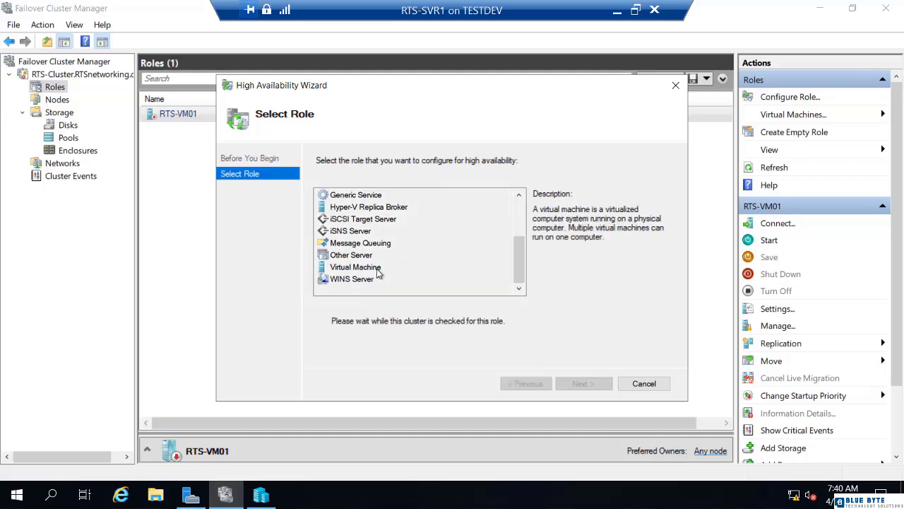
left_click(582, 384)
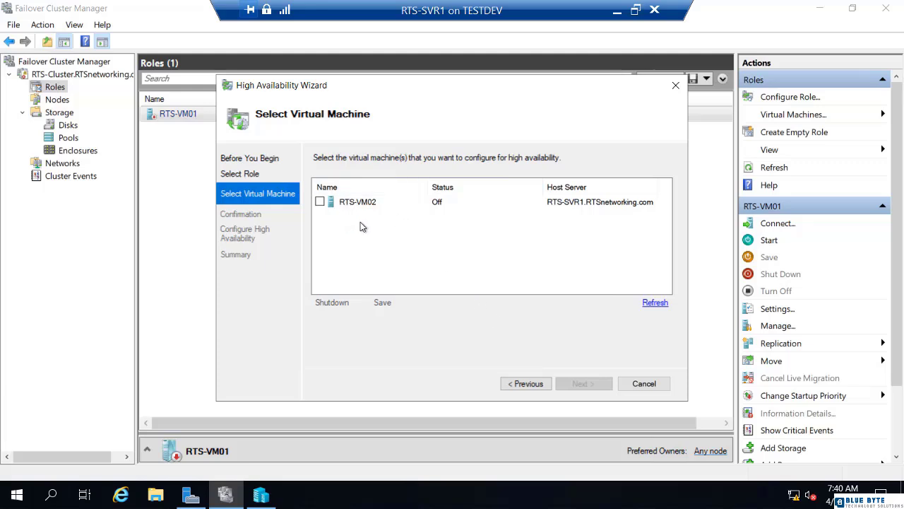
Select RTS-VM02 for high availability, confirm the configuration and finish the wizard
left_click(319, 203)
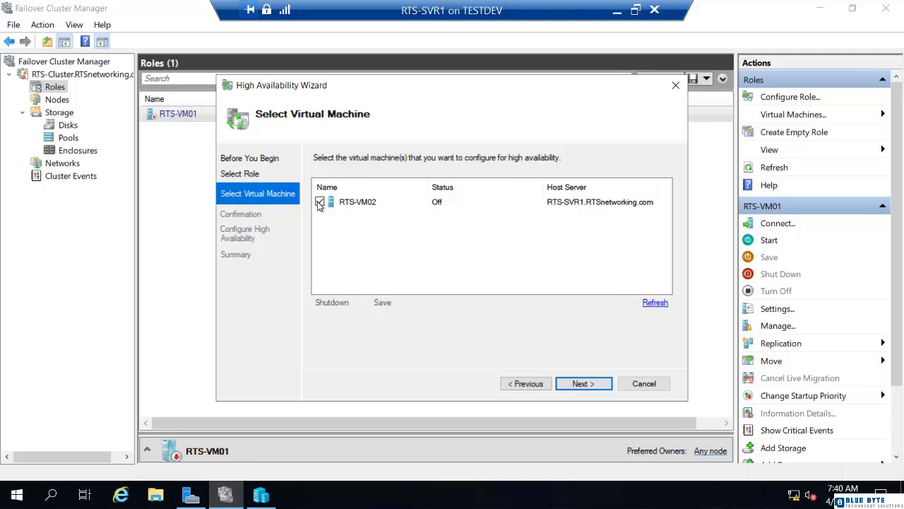
left_click(582, 384)
left_click(583, 386)
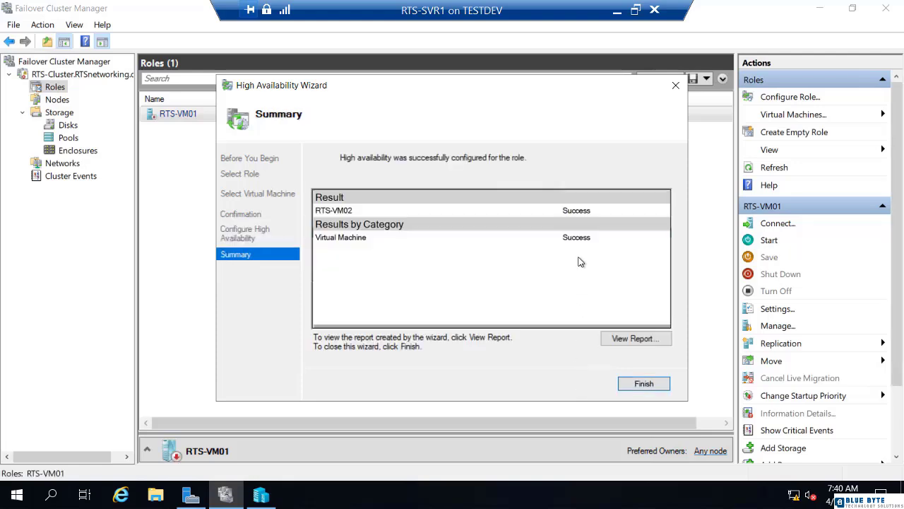
left_click(645, 387)
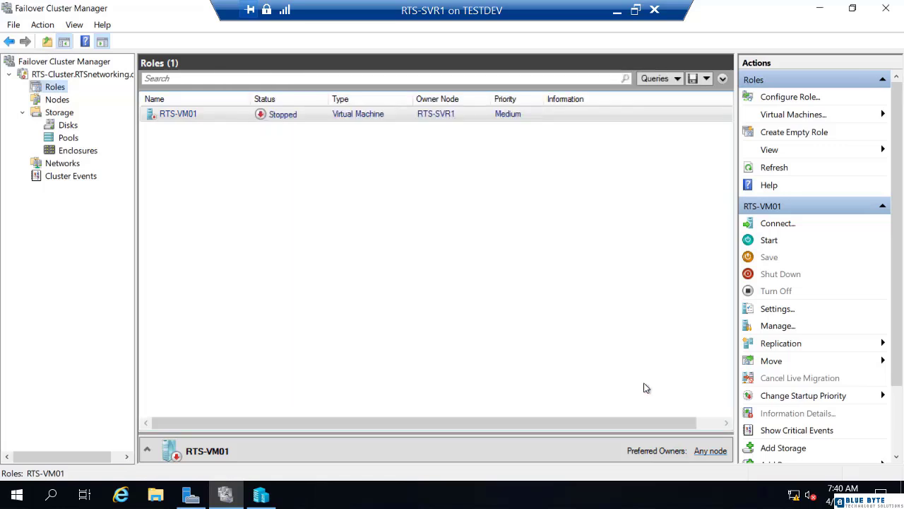